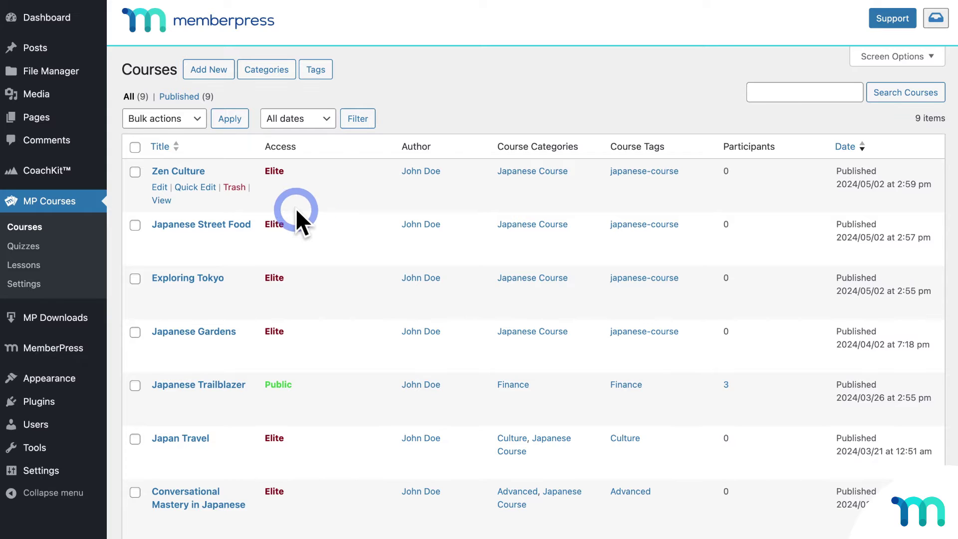
Step: Go to the MP Courses Settings entry in the admin sidebar
click(25, 204)
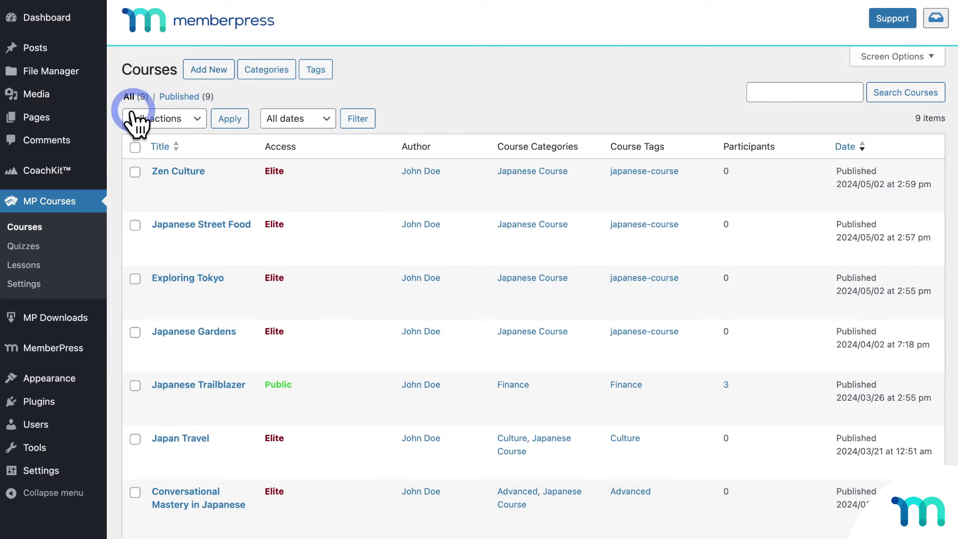
Step: Open the course settings General tab and test Courses Per Page, leaving it at 10
click(25, 284)
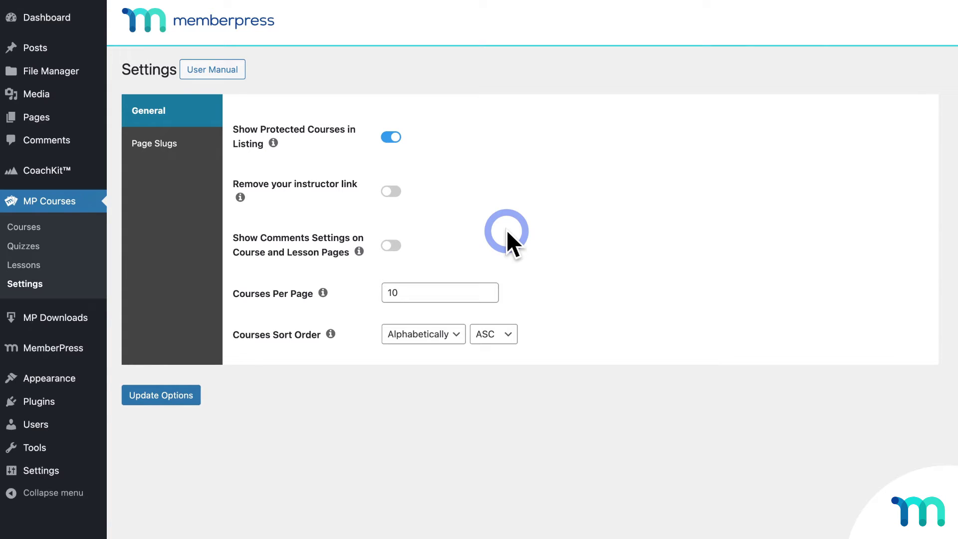
click(151, 114)
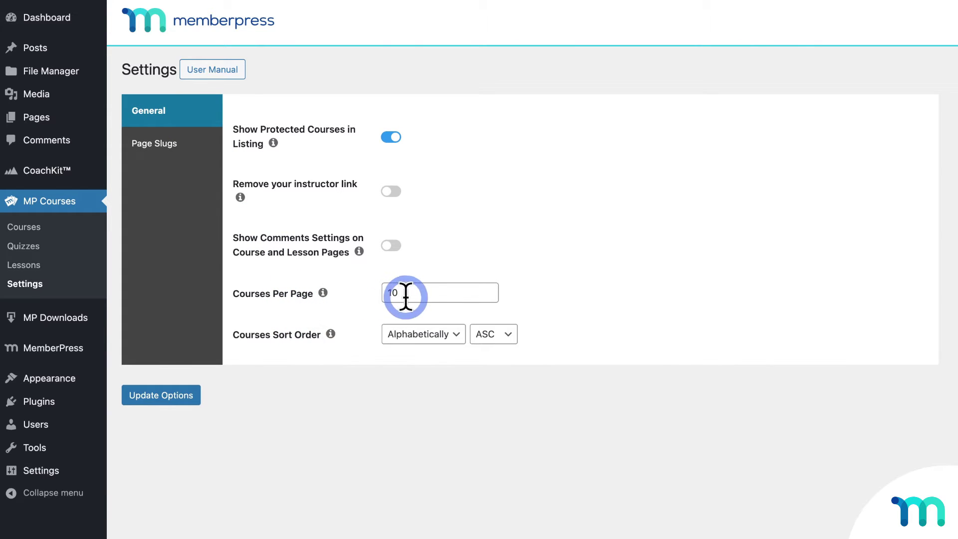
click(429, 295)
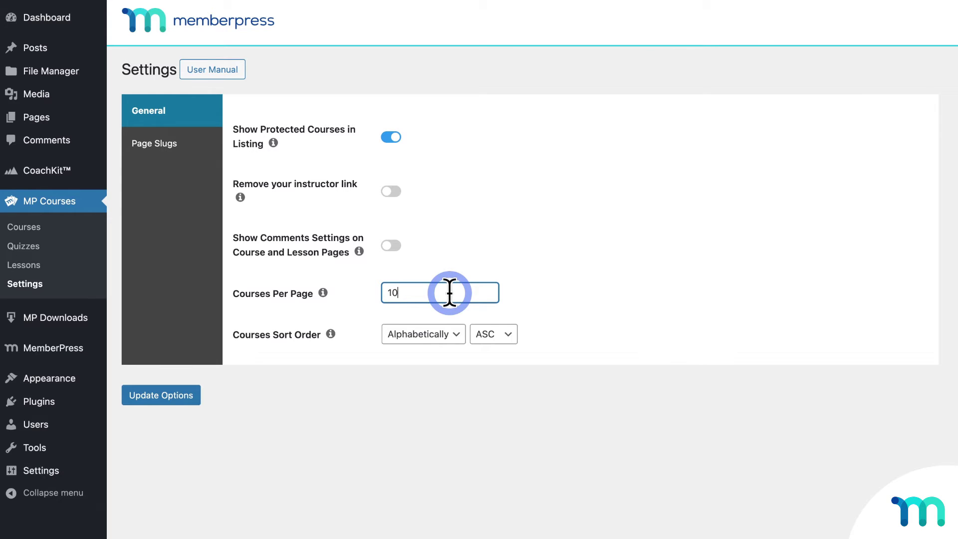
text(00)
key(BackSpace)
key(BackSpace)
key(BackSpace)
key(BackSpace)
text(5)
key(BackSpace)
text(10)
Step: Keep sort order Alphabetically ascending, then view the courses, lessons and quizzes page slugs
click(456, 335)
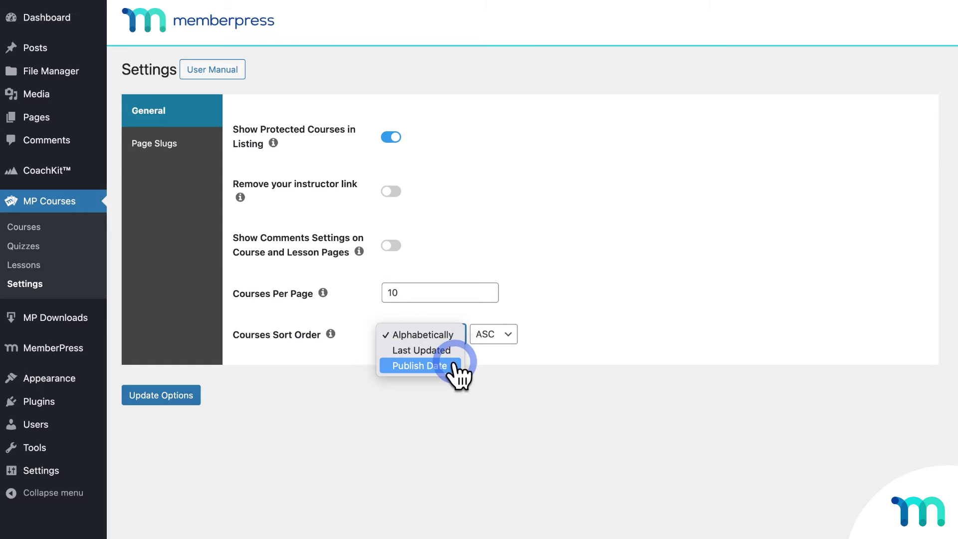
click(509, 337)
click(509, 337)
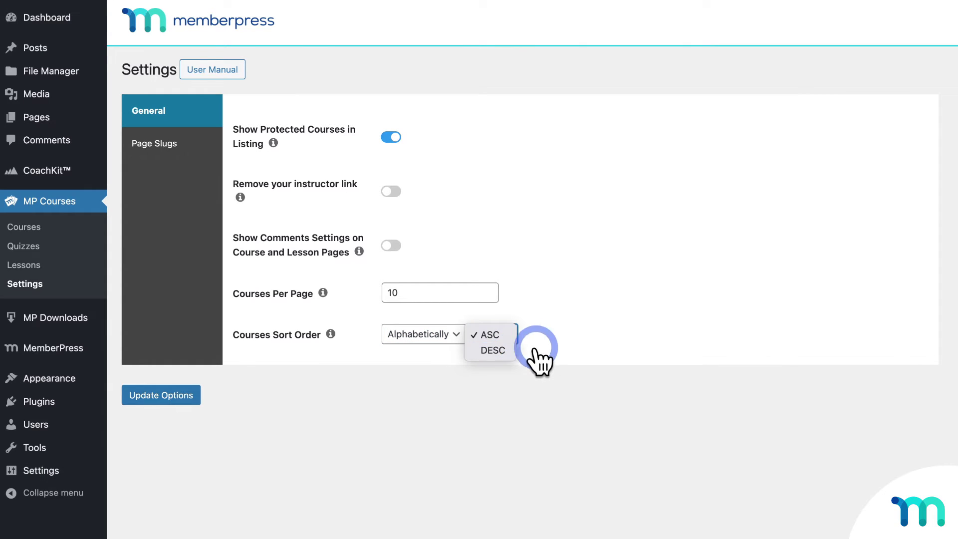
click(558, 353)
click(194, 146)
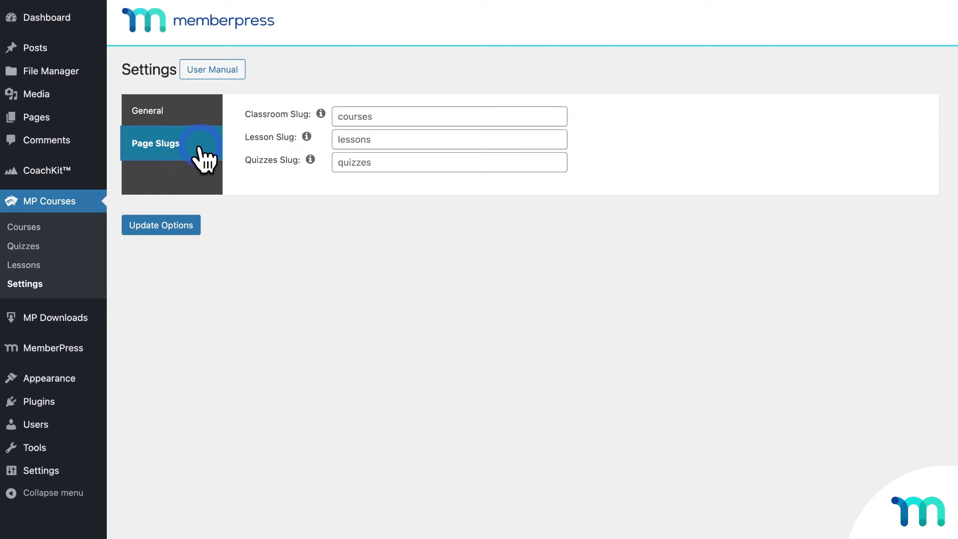
Step: Return to the courses list and open Conversational Mastery in Japanese in the editor
click(31, 228)
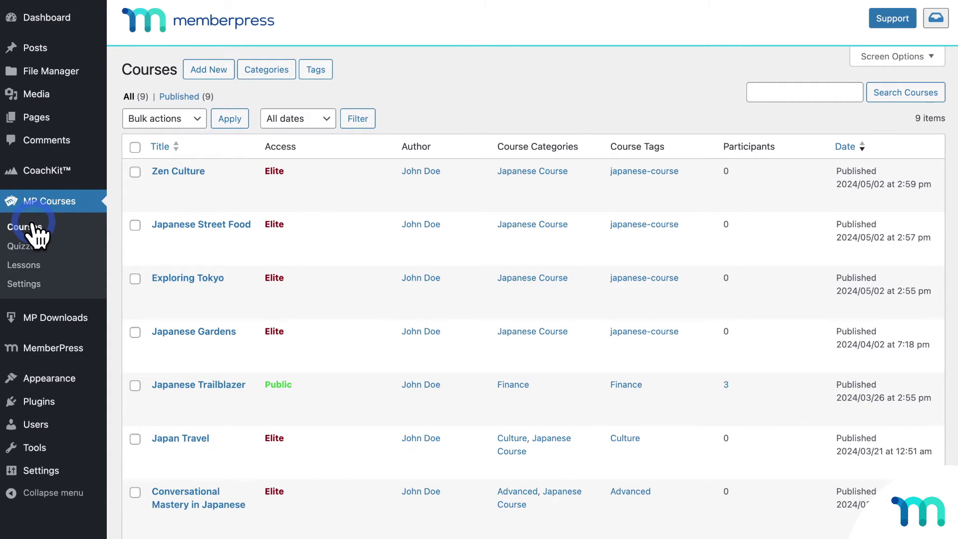
click(185, 494)
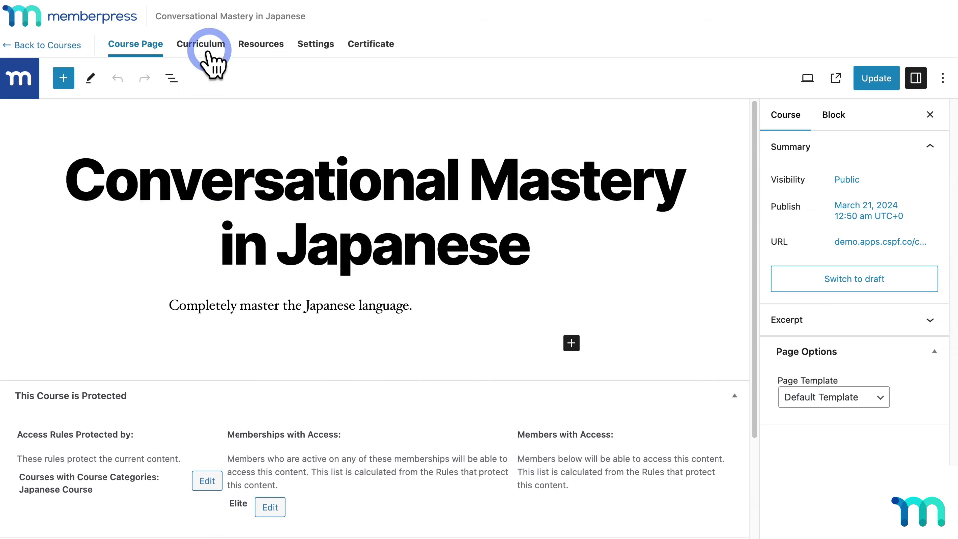
Step: In the Curriculum, publish a lesson titled 'Lesson' after Daily Practice
click(206, 45)
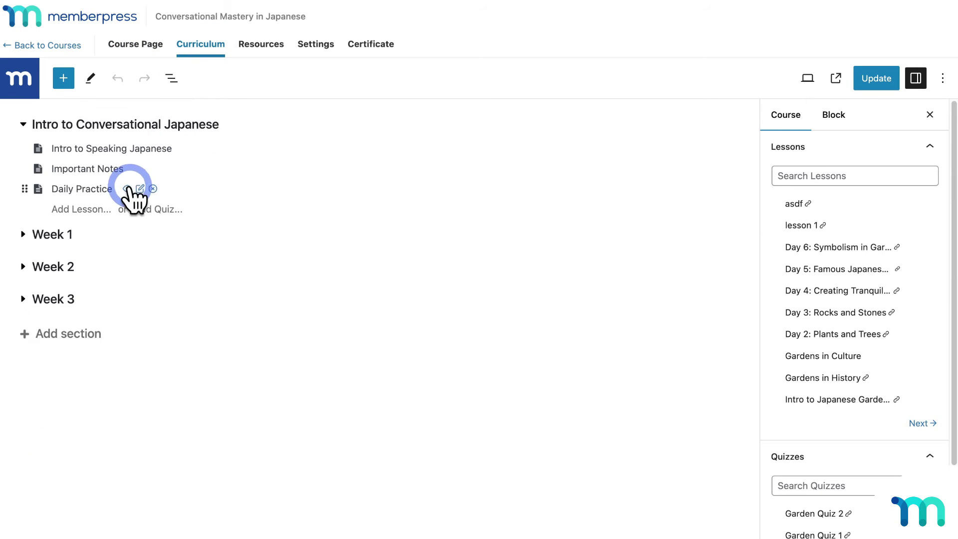
click(98, 209)
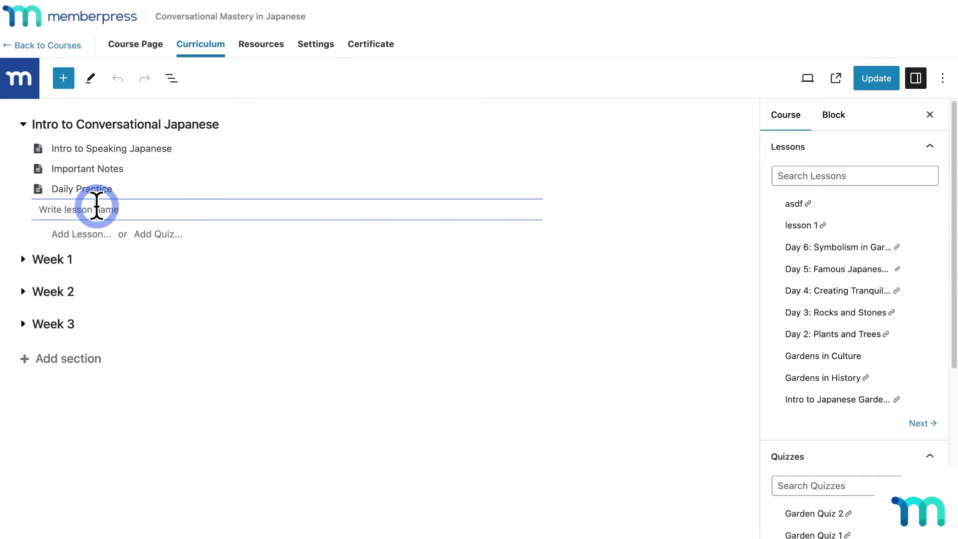
text(Lesson)
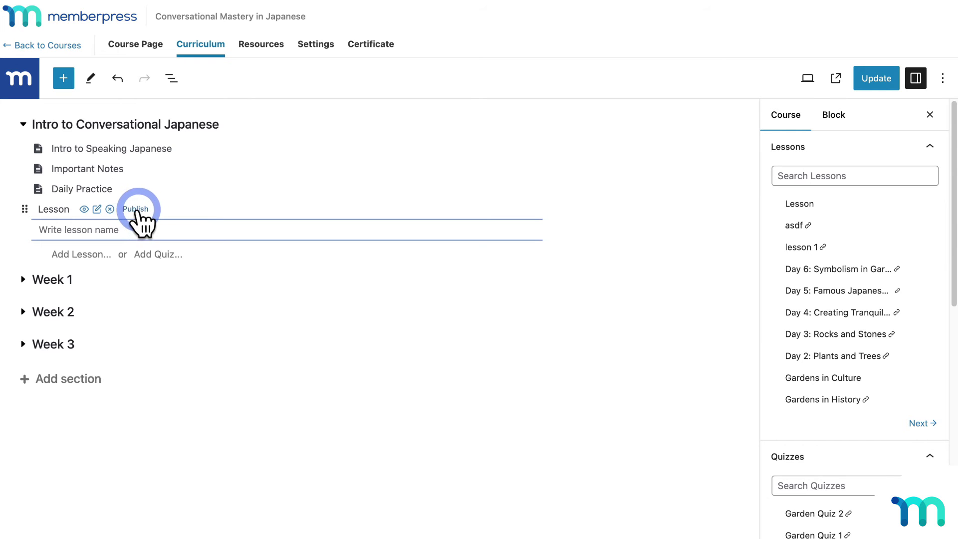
click(104, 209)
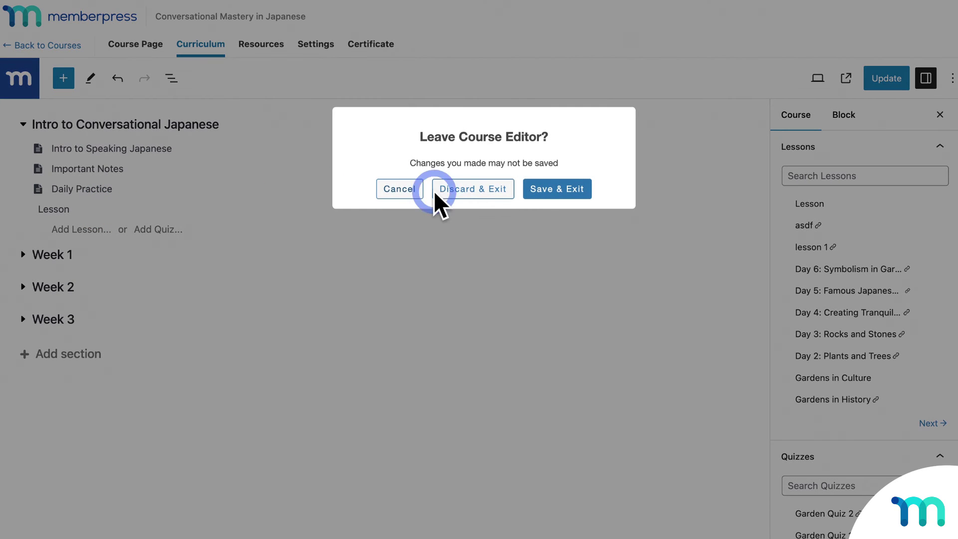
Step: Confirm leaving the course editor in the Leave Course Editor? dialog
click(566, 191)
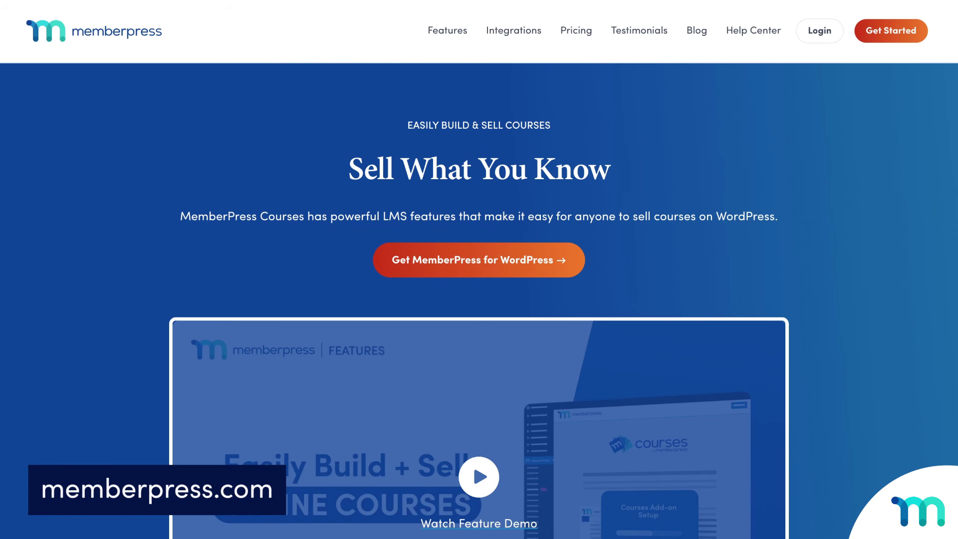
Step: Scroll the memberpress.com courses page past the demo video, quizzes, CoachKit and certificates sections
scroll(479, 270, down, 5)
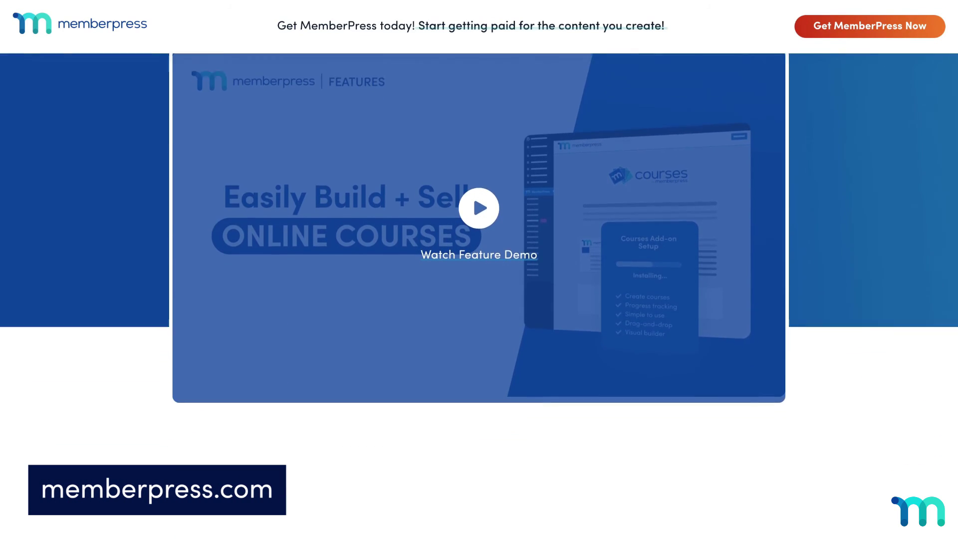
scroll(479, 270, down, 7)
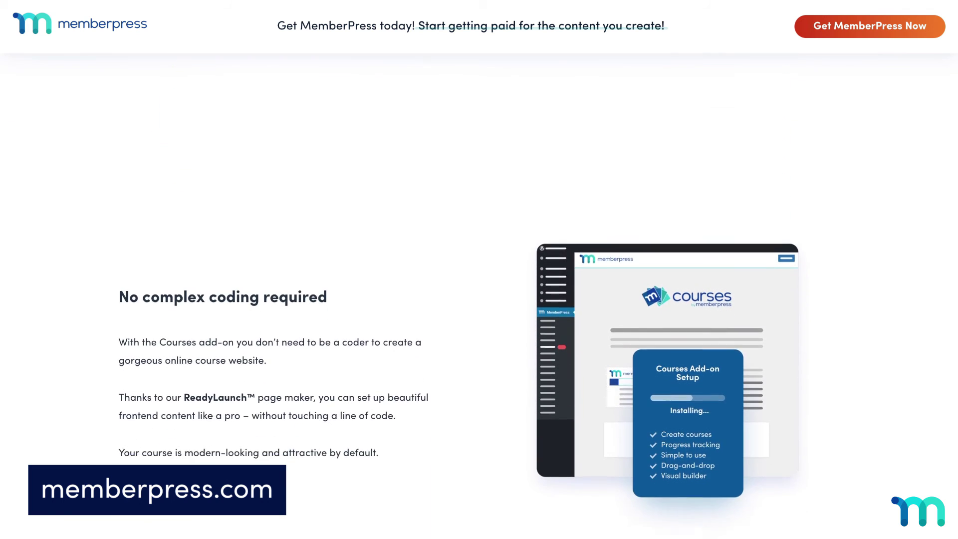
scroll(479, 270, down, 4)
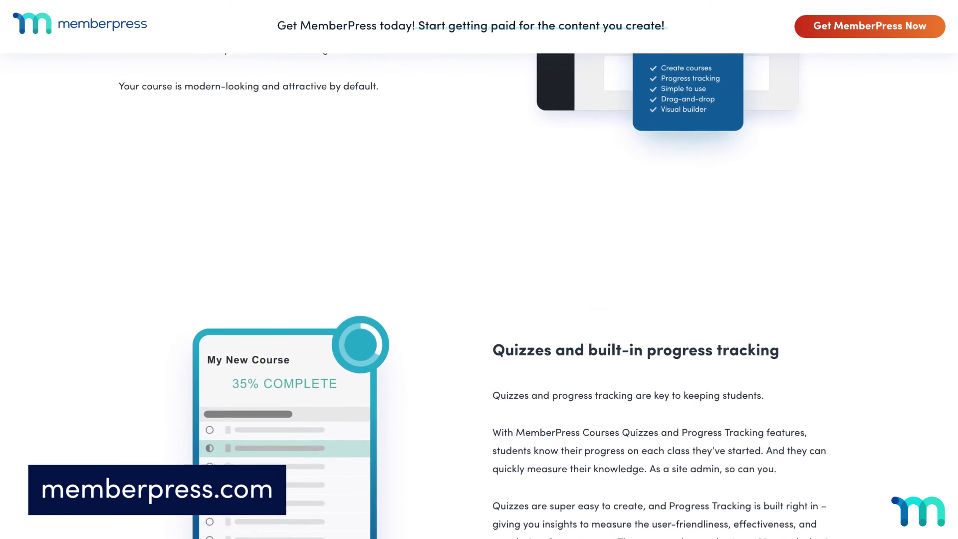
scroll(479, 279, down, 6)
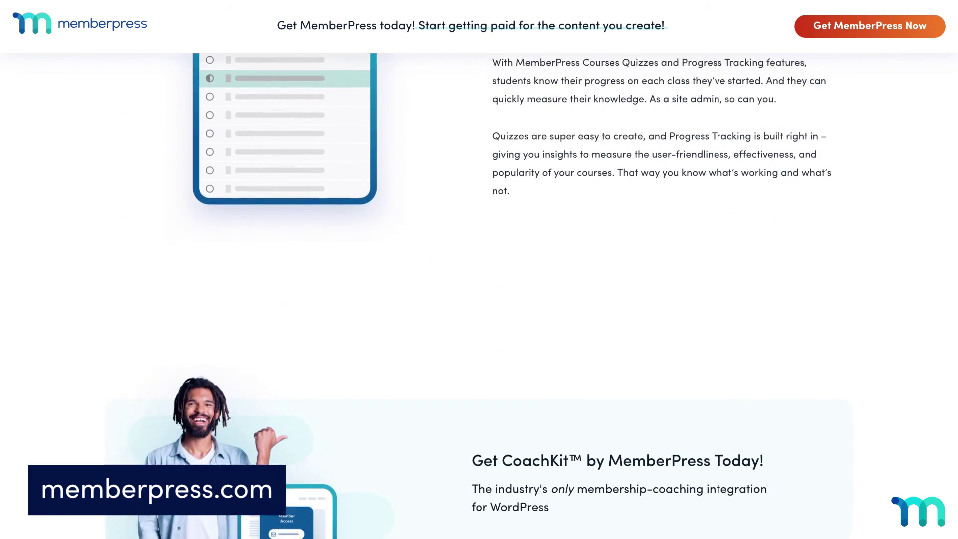
scroll(479, 279, down, 7)
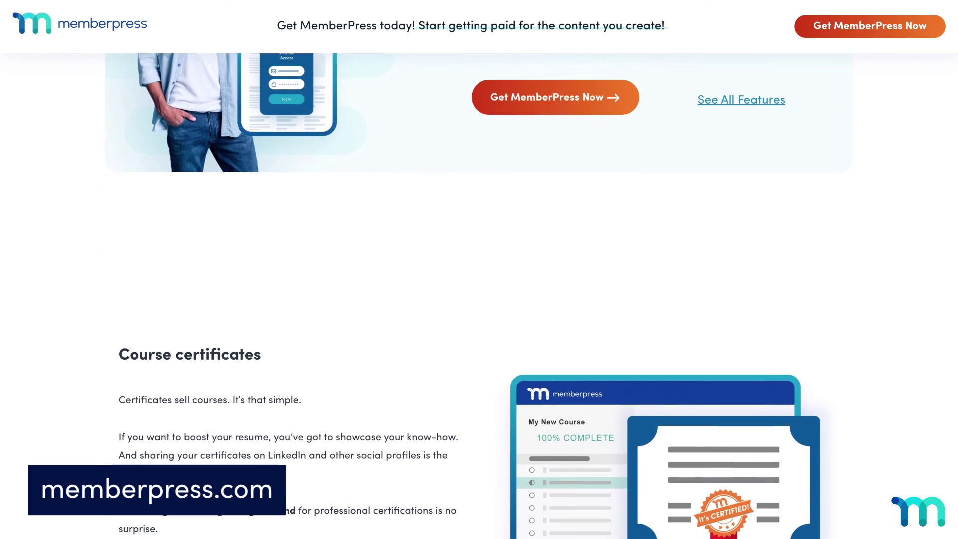
scroll(480, 279, down, 7)
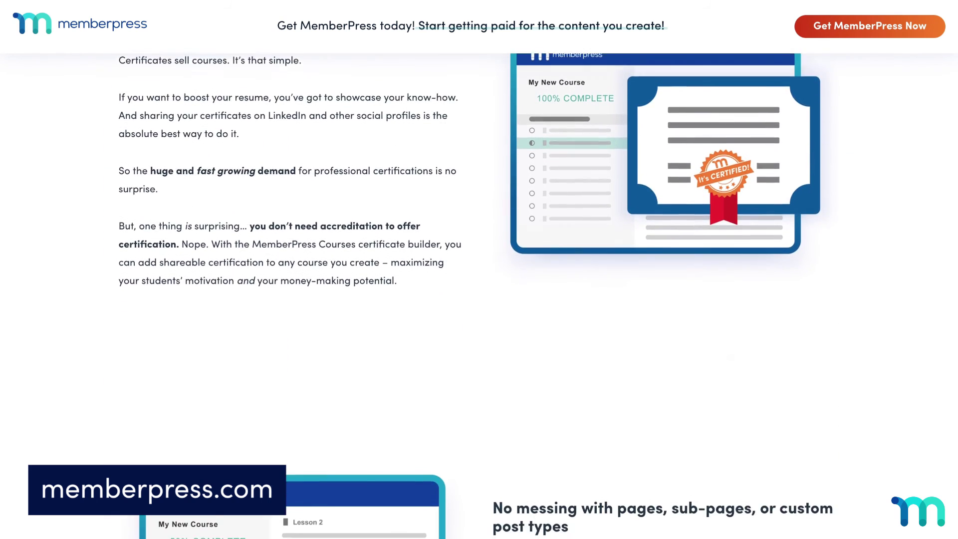